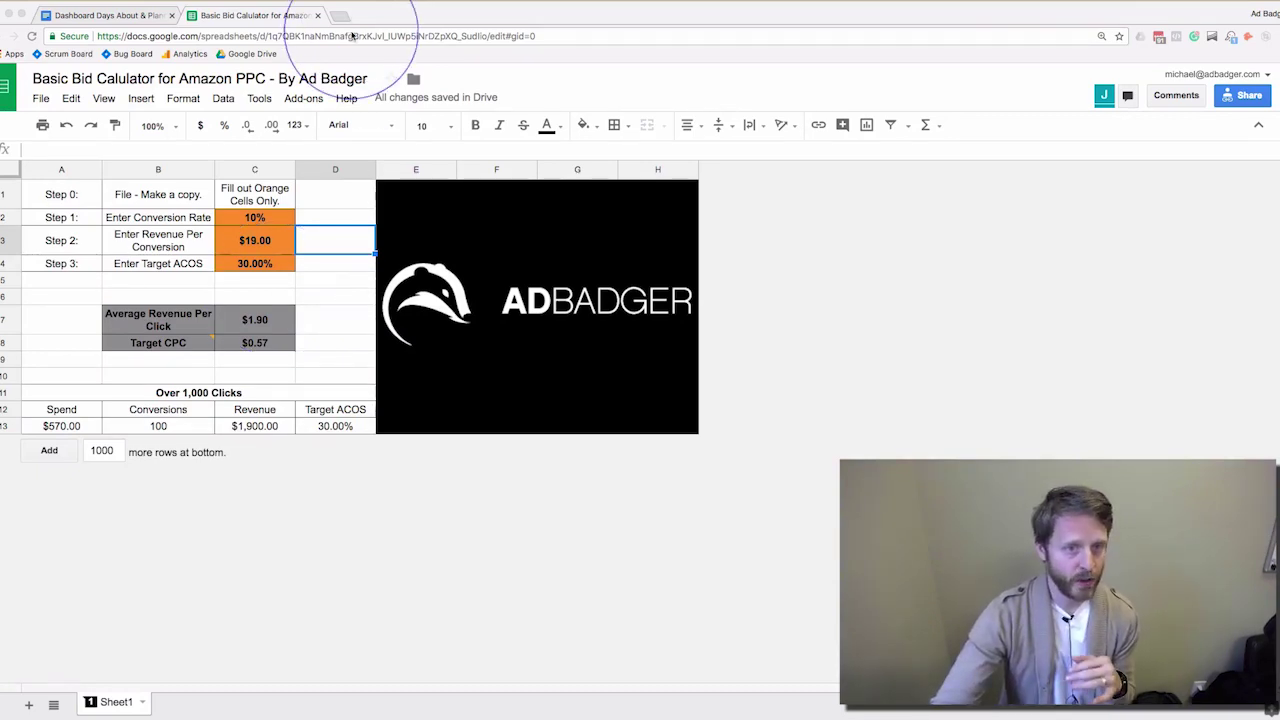
pyautogui.click(340, 216)
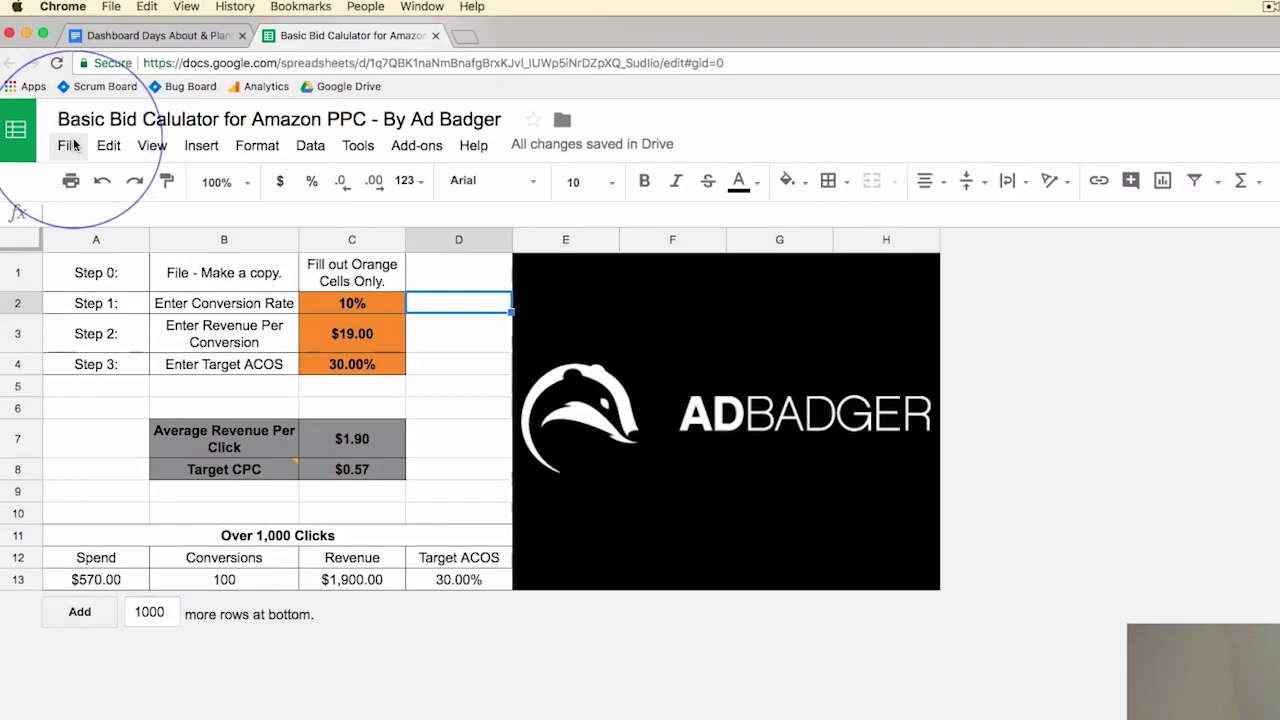
pyautogui.click(41, 98)
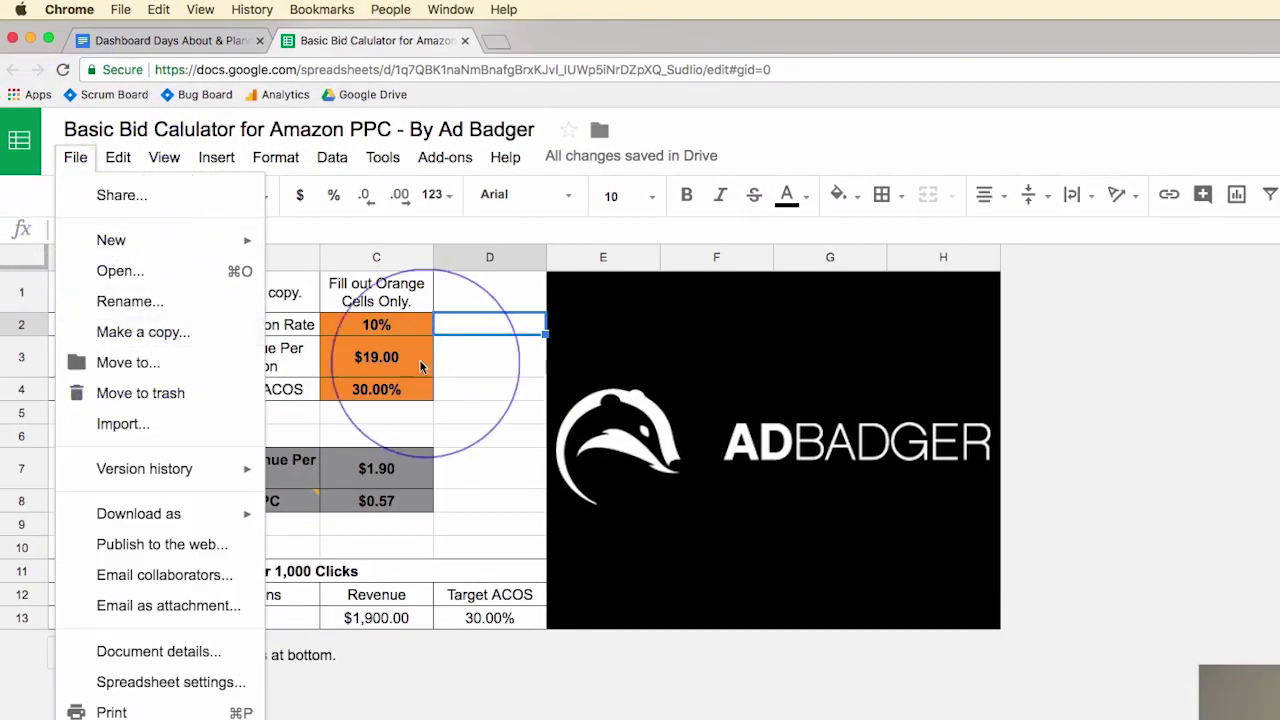
pyautogui.click(450, 366)
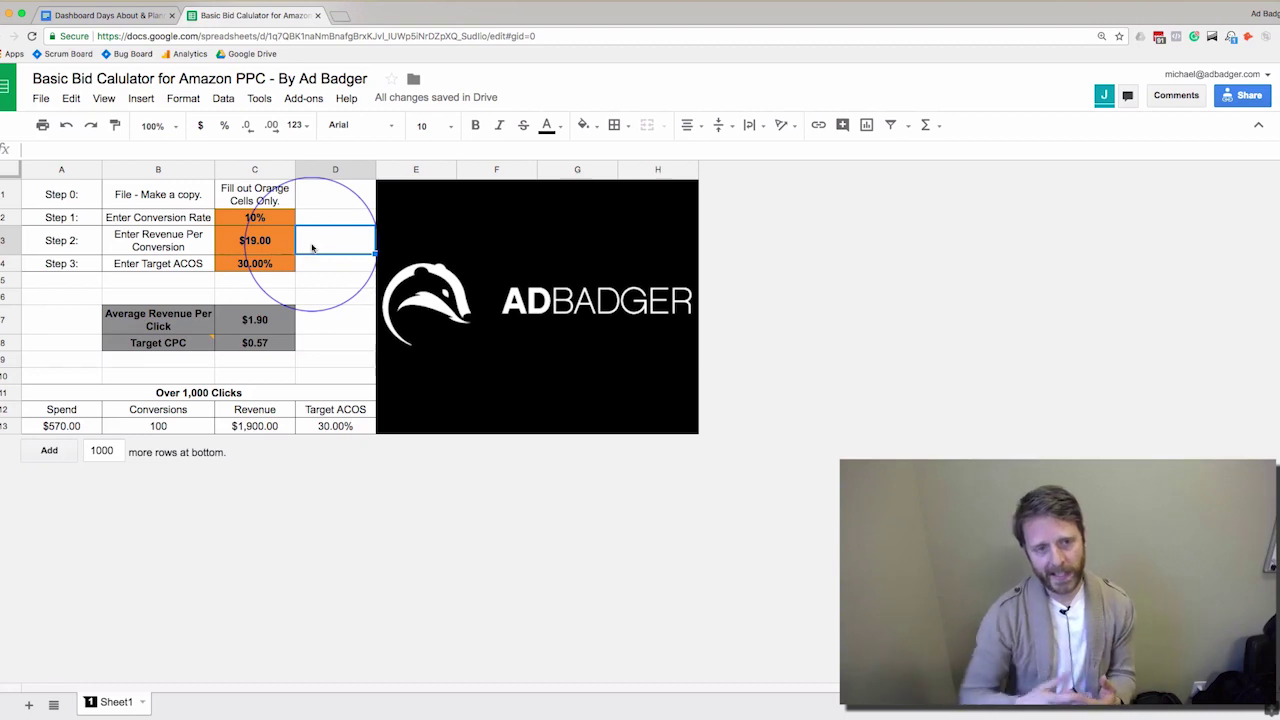
pyautogui.press('Left')
pyautogui.press('Left')
pyautogui.press('Up')
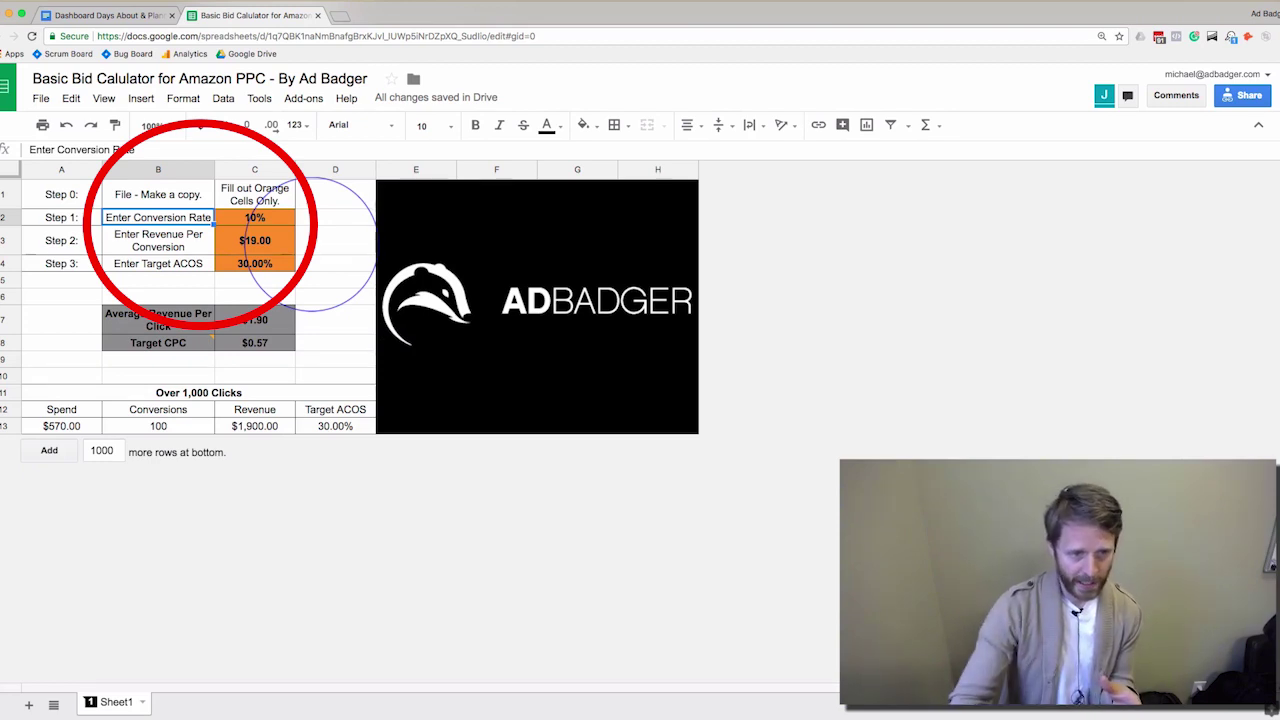
pyautogui.press('Down')
pyautogui.press('Down')
pyautogui.press('Down')
pyautogui.press('Up')
pyautogui.press('Up')
pyautogui.press('Up')
pyautogui.press('Right')
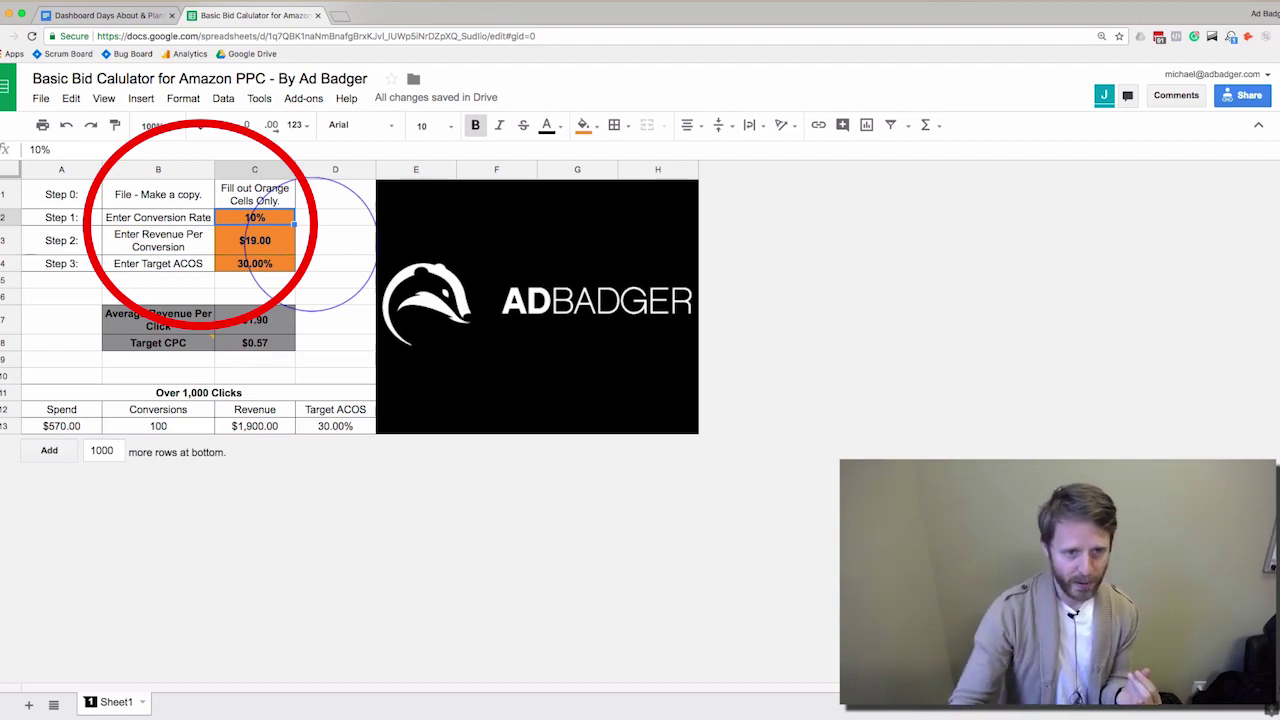
pyautogui.press('Down')
pyautogui.press('Down')
pyautogui.press('Down')
pyautogui.press('Left')
pyautogui.press('Right')
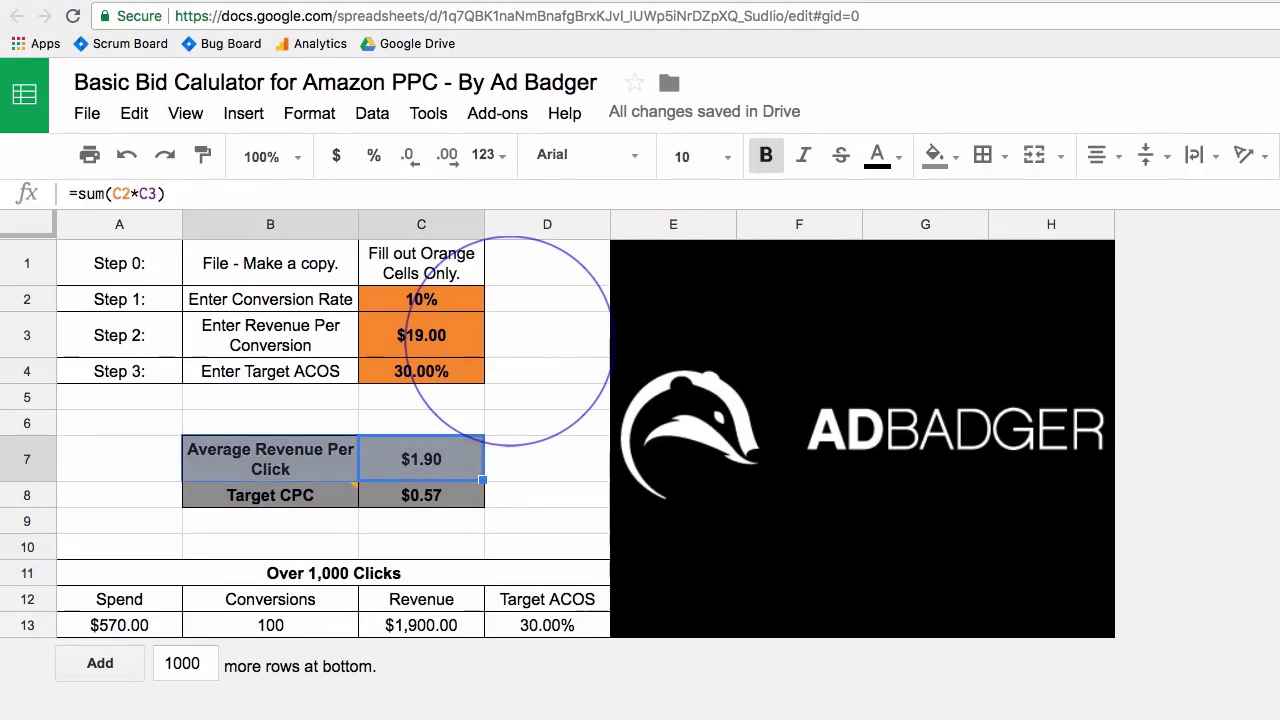
pyautogui.doubleClick(400, 453)
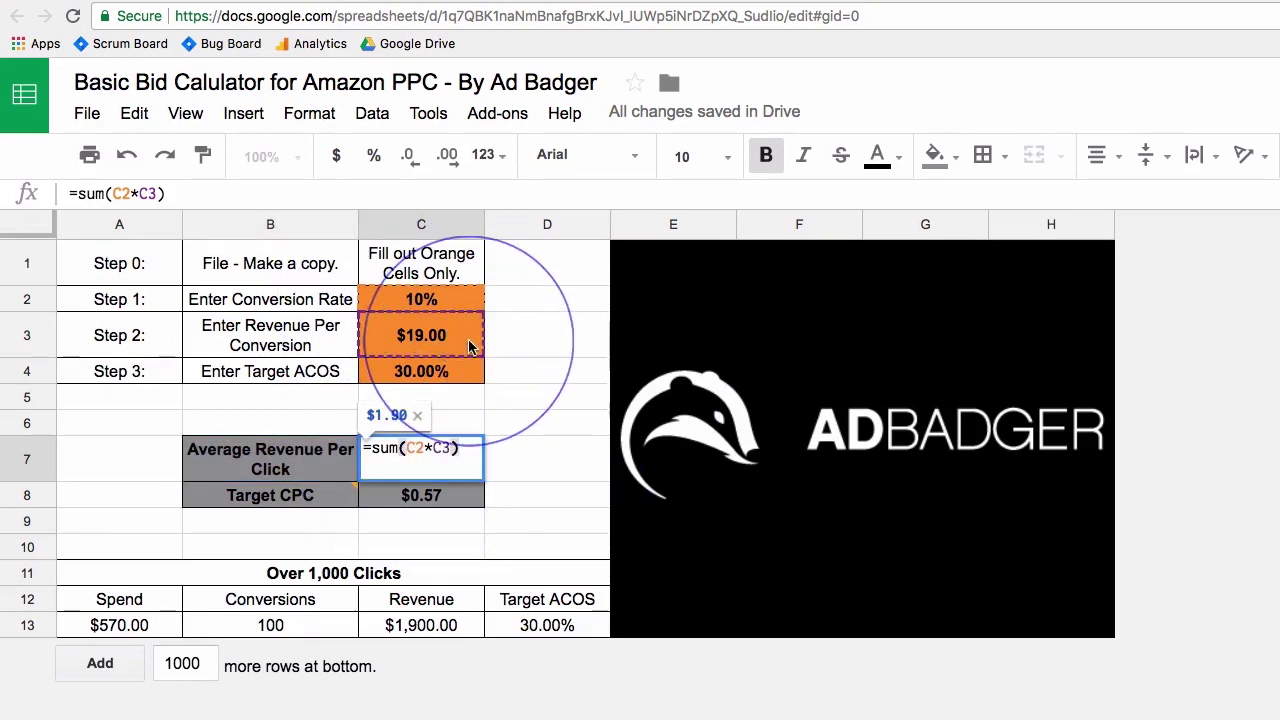
pyautogui.press('Escape')
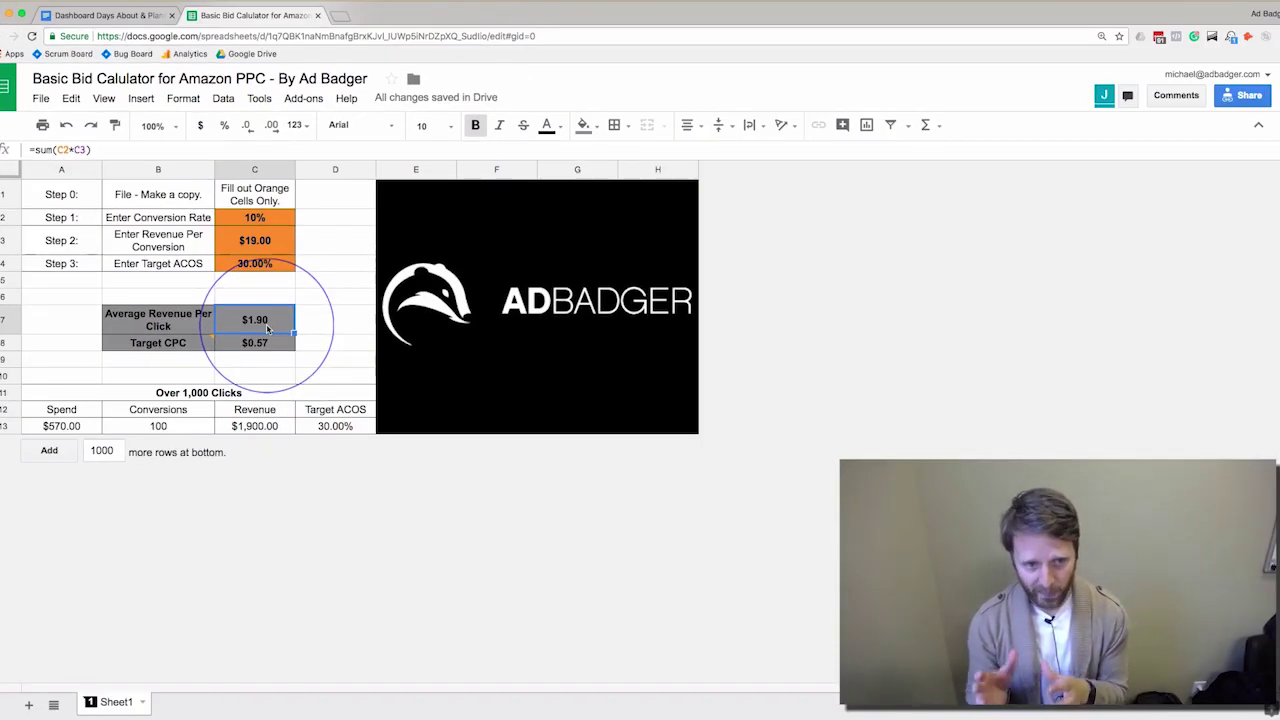
pyautogui.press('Down')
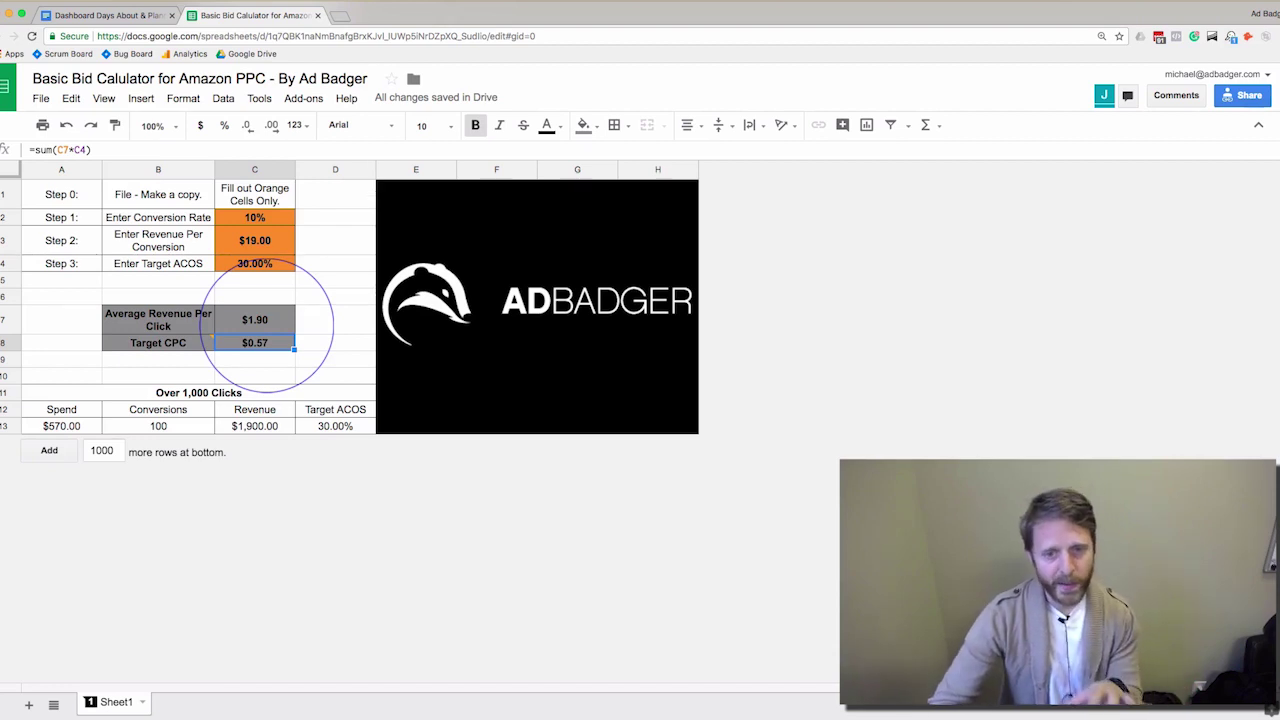
pyautogui.press('Down')
pyautogui.press('Down')
pyautogui.press('Down')
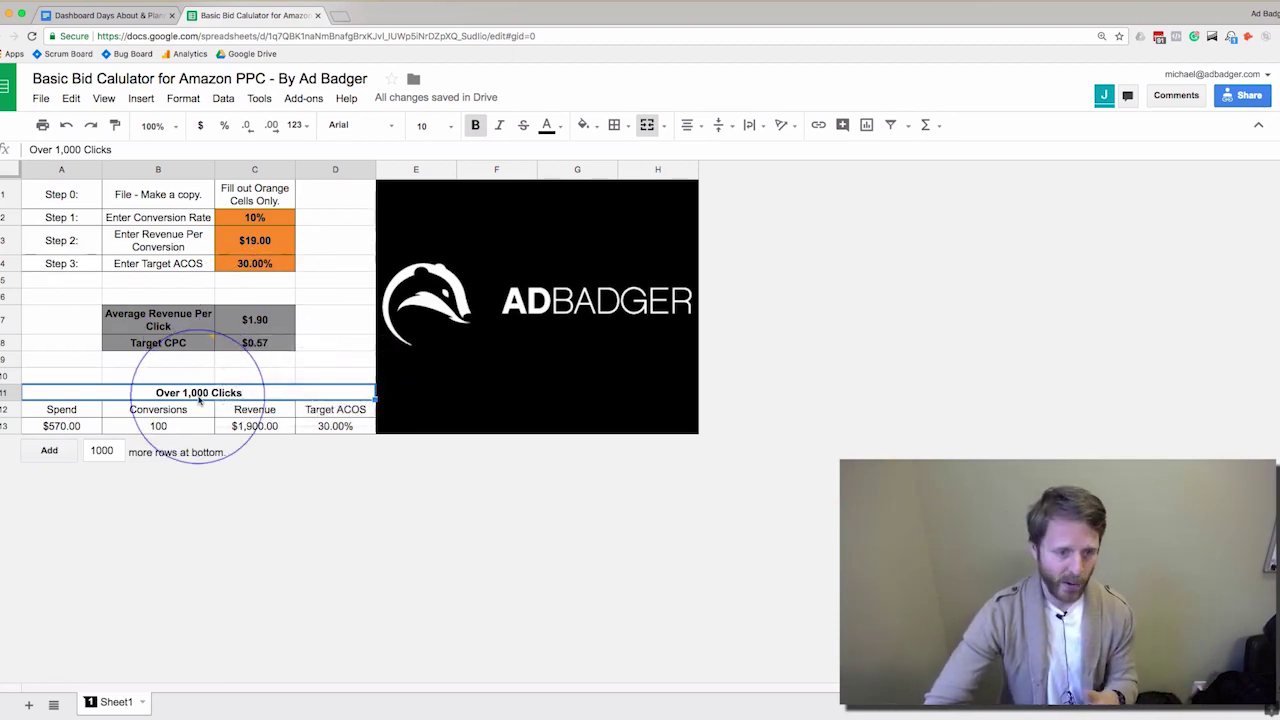
pyautogui.click(66, 412)
pyautogui.click(73, 425)
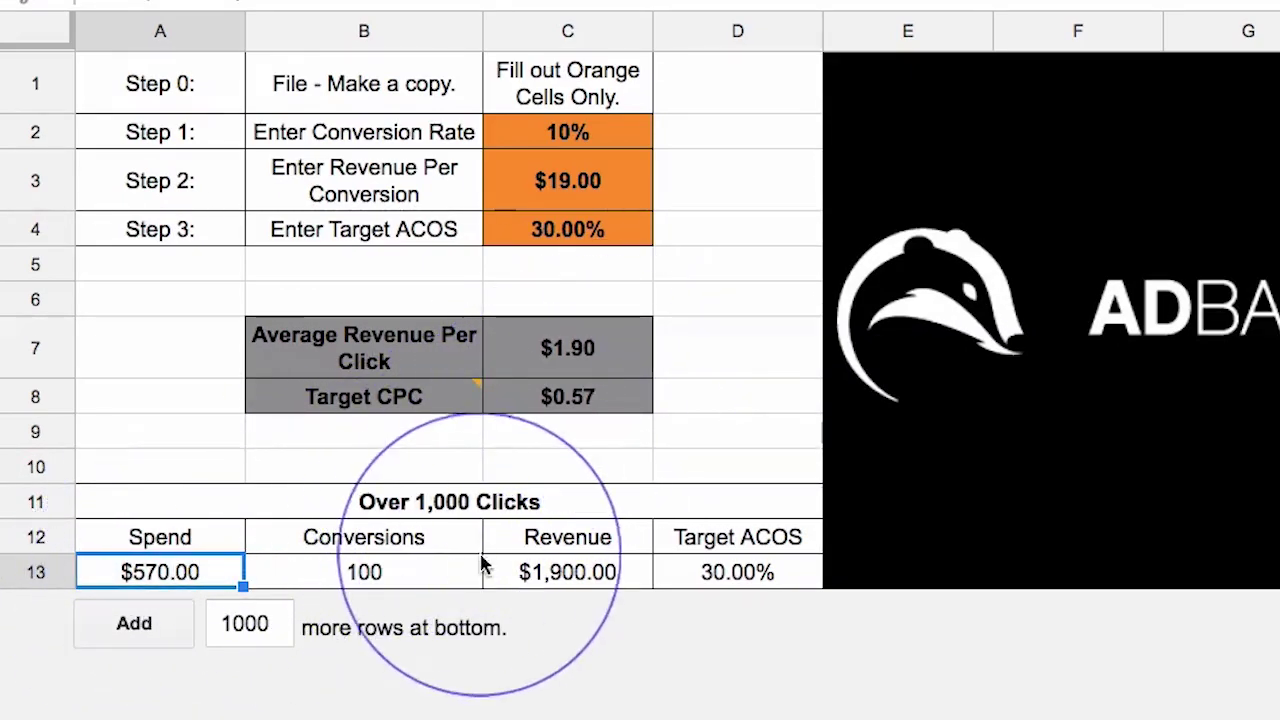
pyautogui.moveTo(430, 540); pyautogui.dragTo(445, 590)
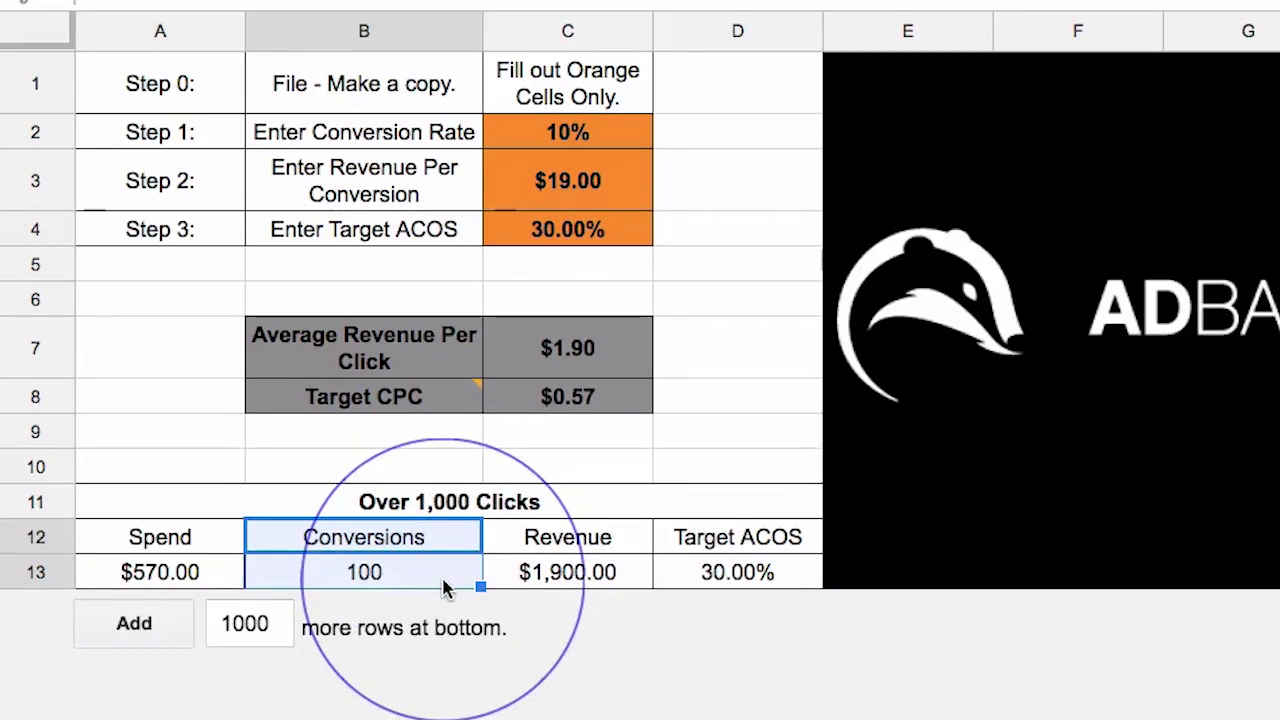
pyautogui.click(443, 587)
pyautogui.moveTo(584, 538); pyautogui.dragTo(580, 590)
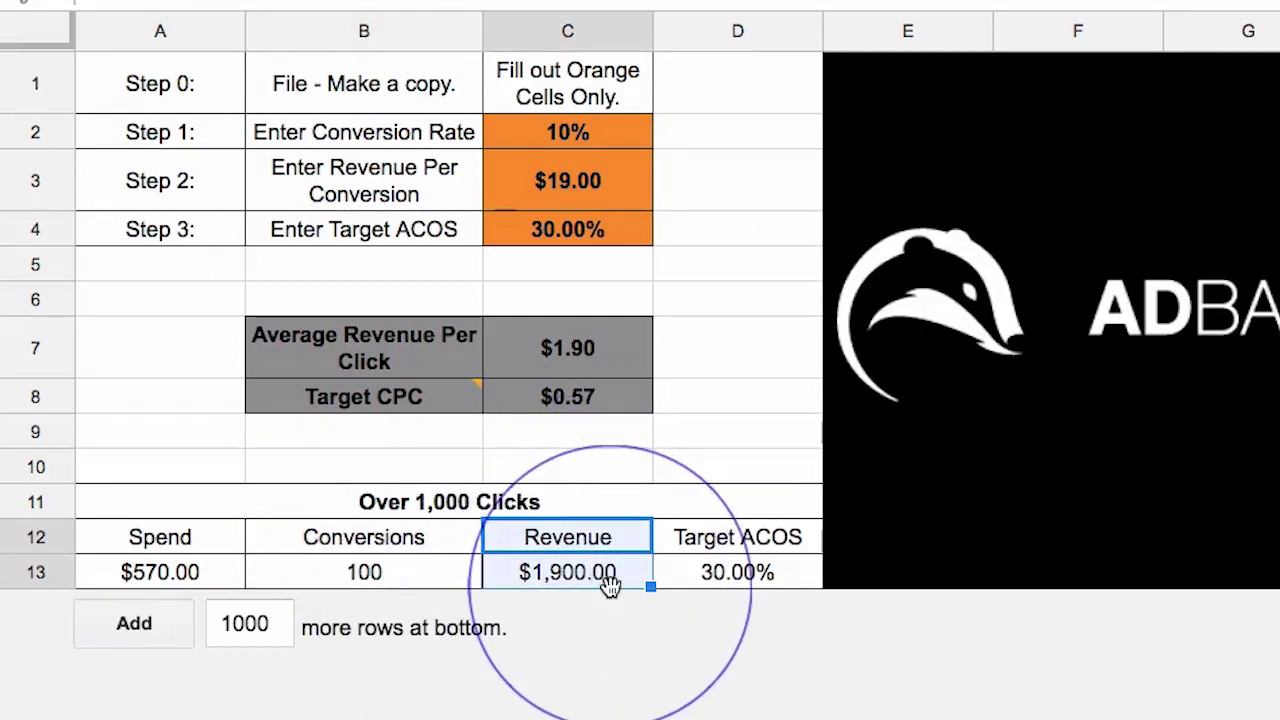
pyautogui.click(410, 586)
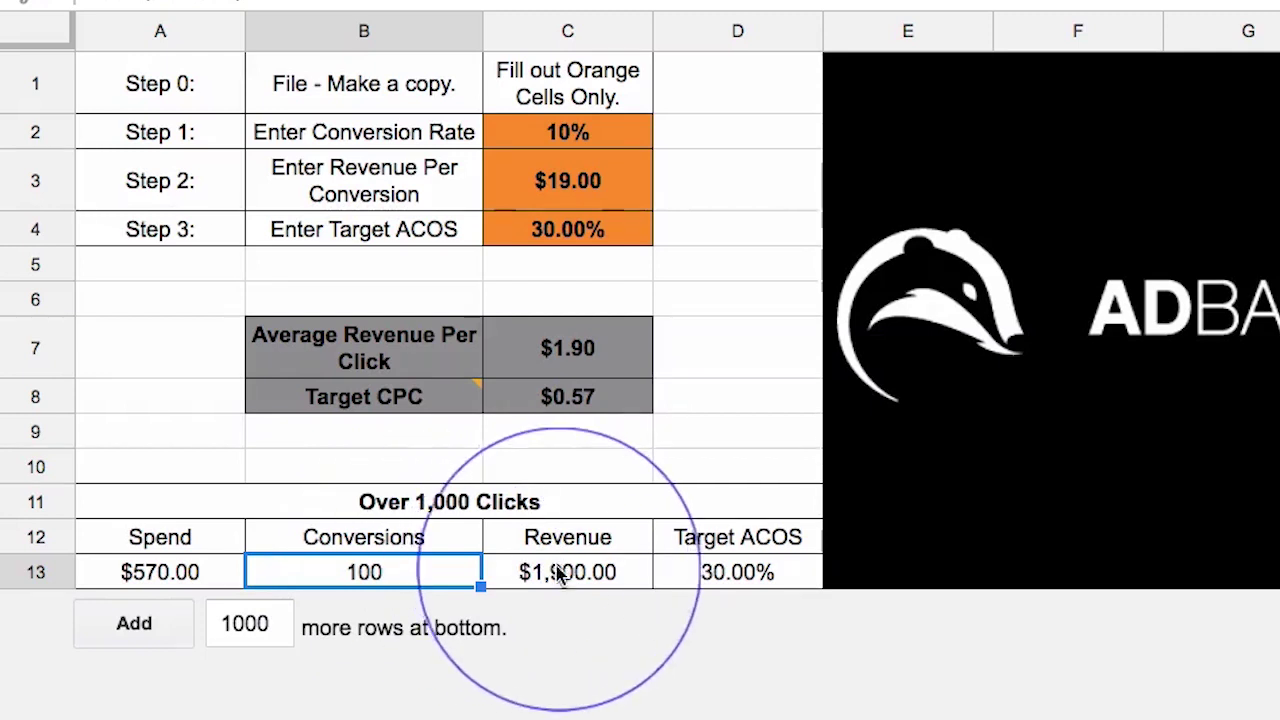
pyautogui.click(560, 578)
pyautogui.click(700, 585)
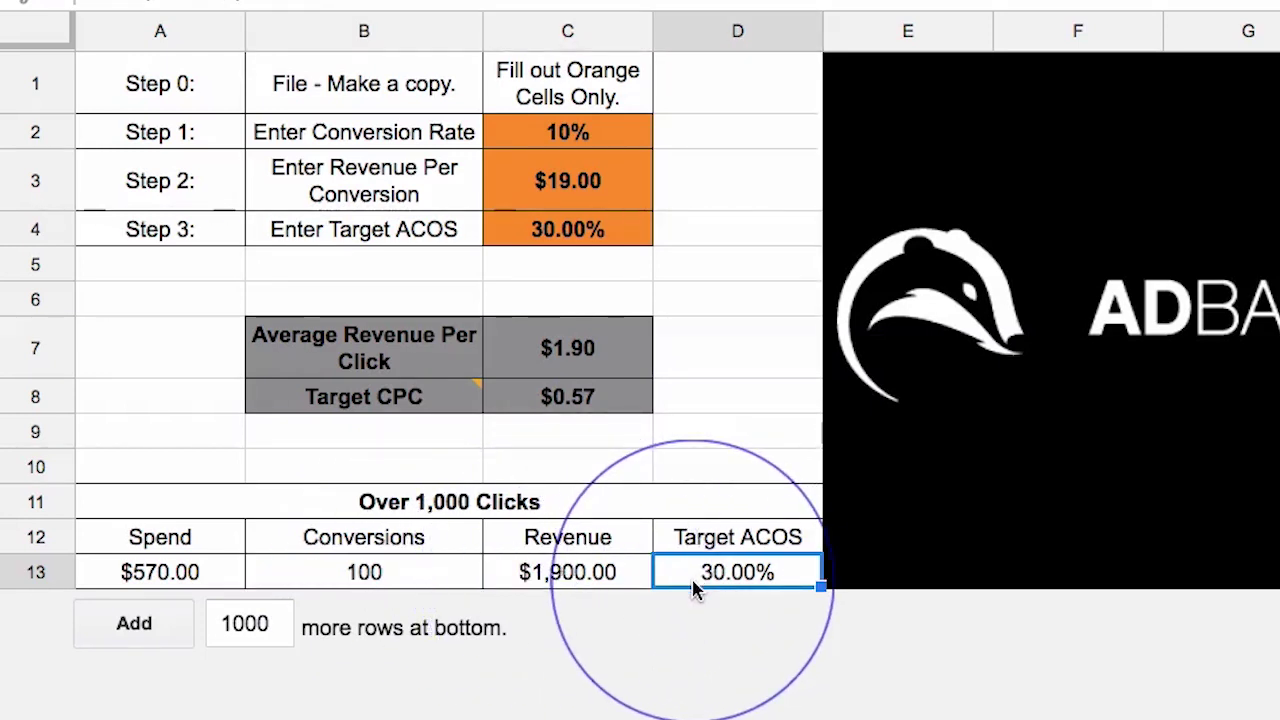
pyautogui.click(603, 589)
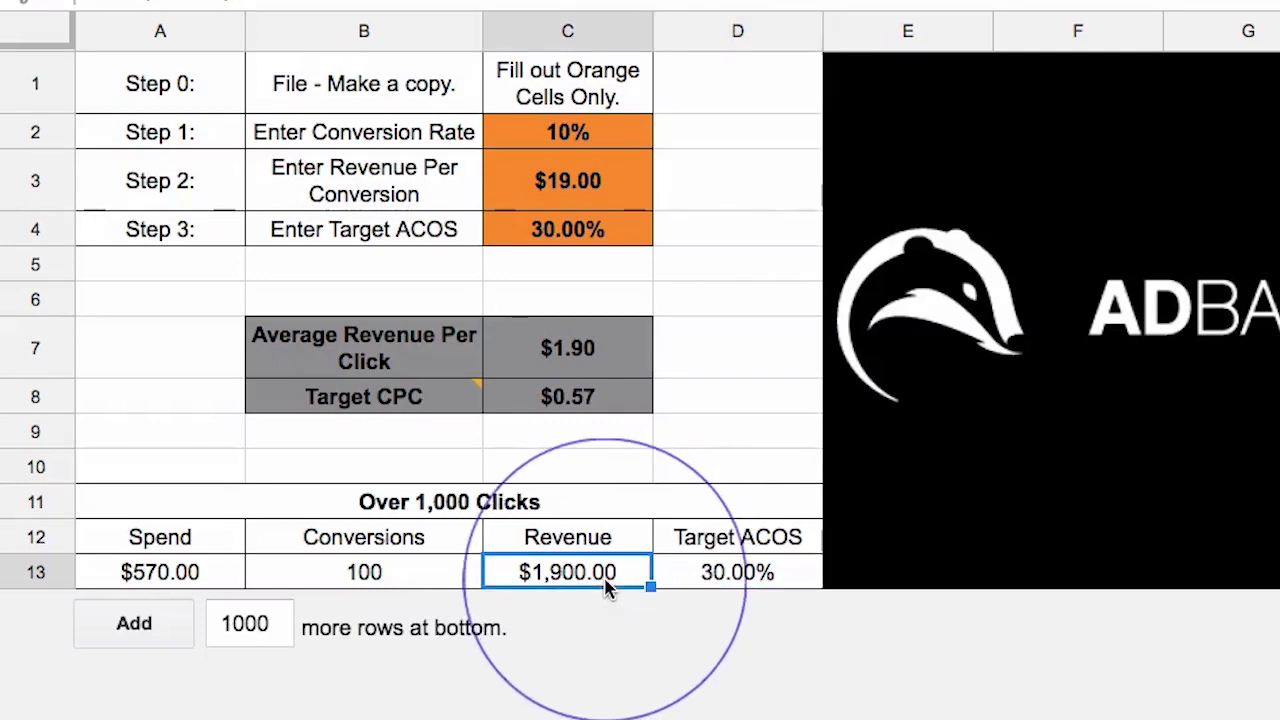
pyautogui.click(146, 582)
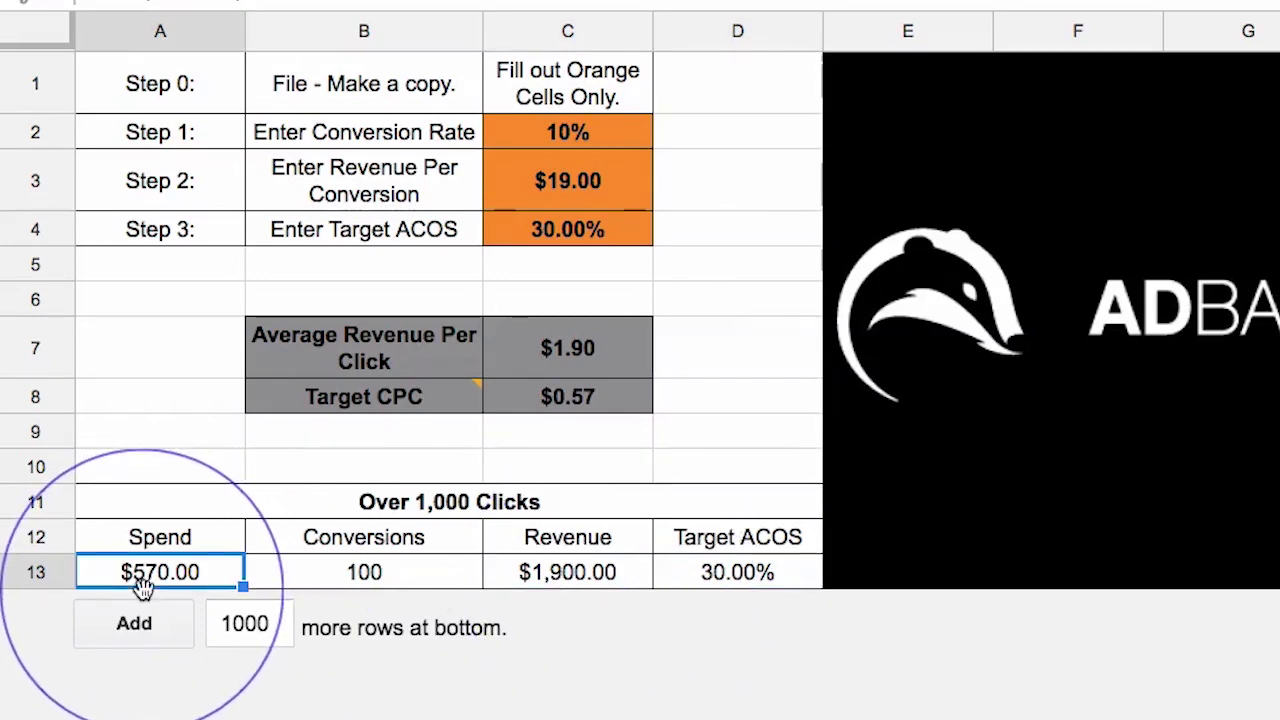
pyautogui.click(692, 279)
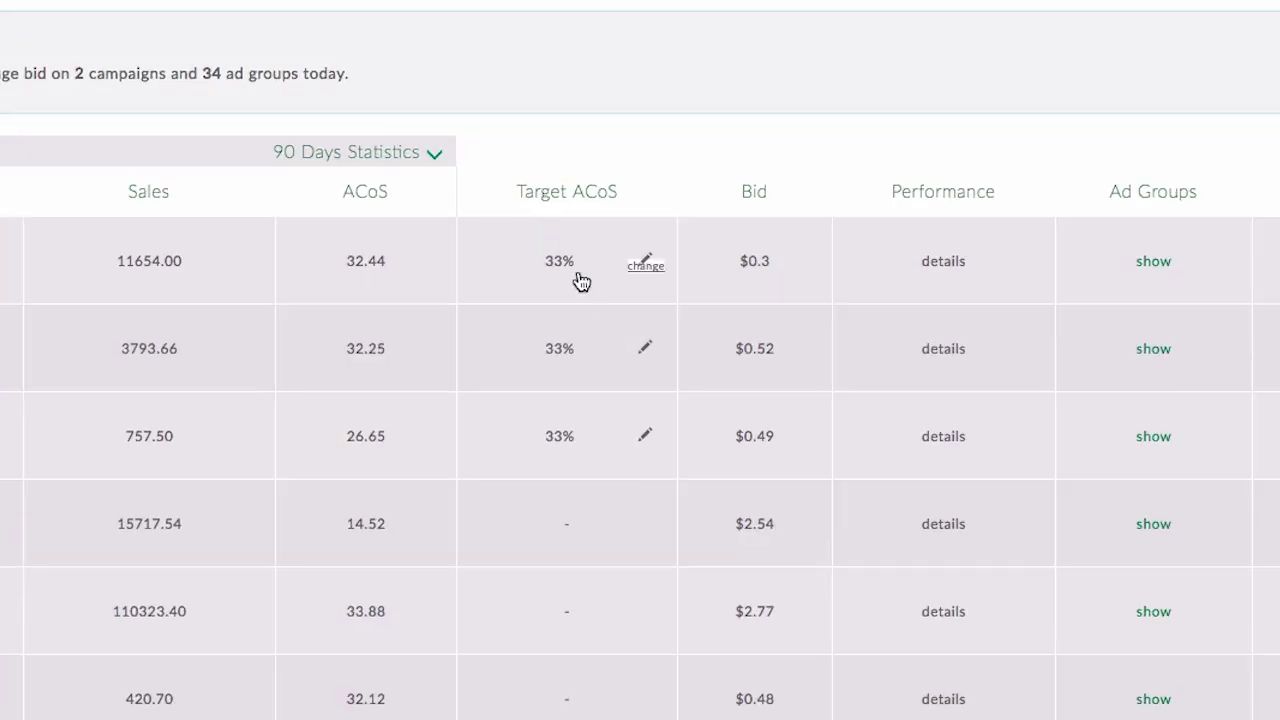
pyautogui.scroll(-2, 556, 483)
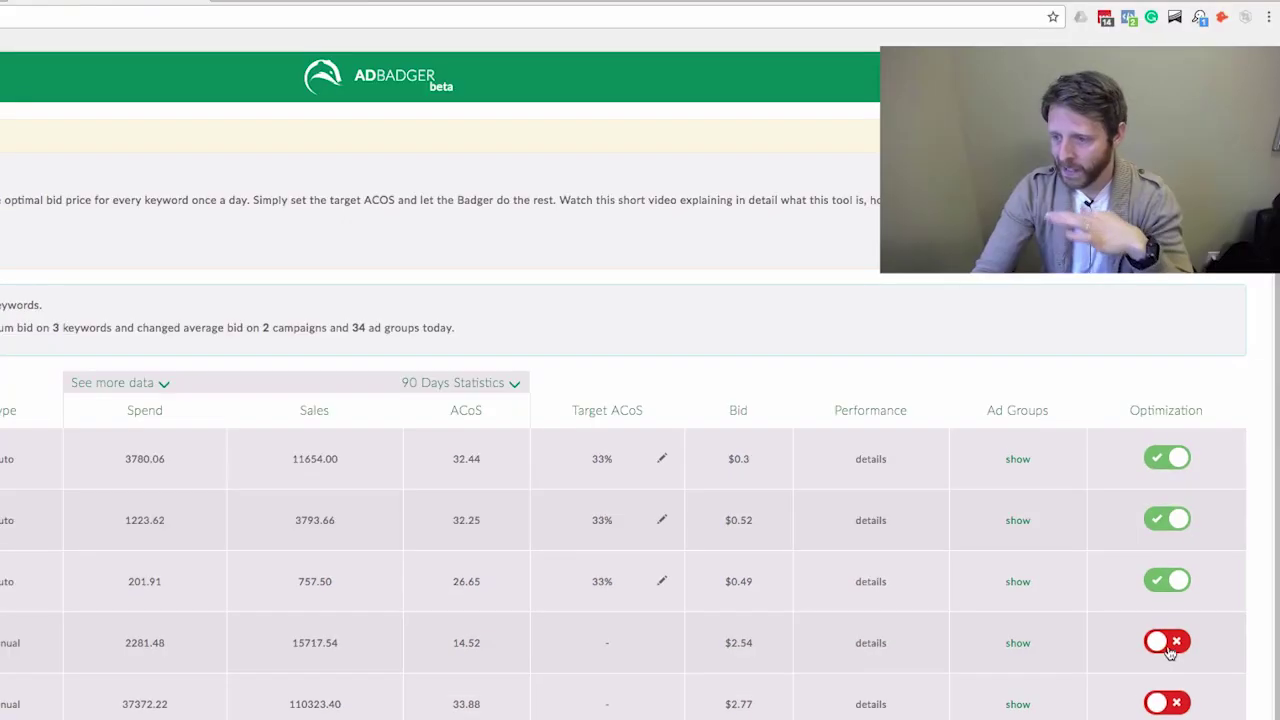
pyautogui.click(1168, 645)
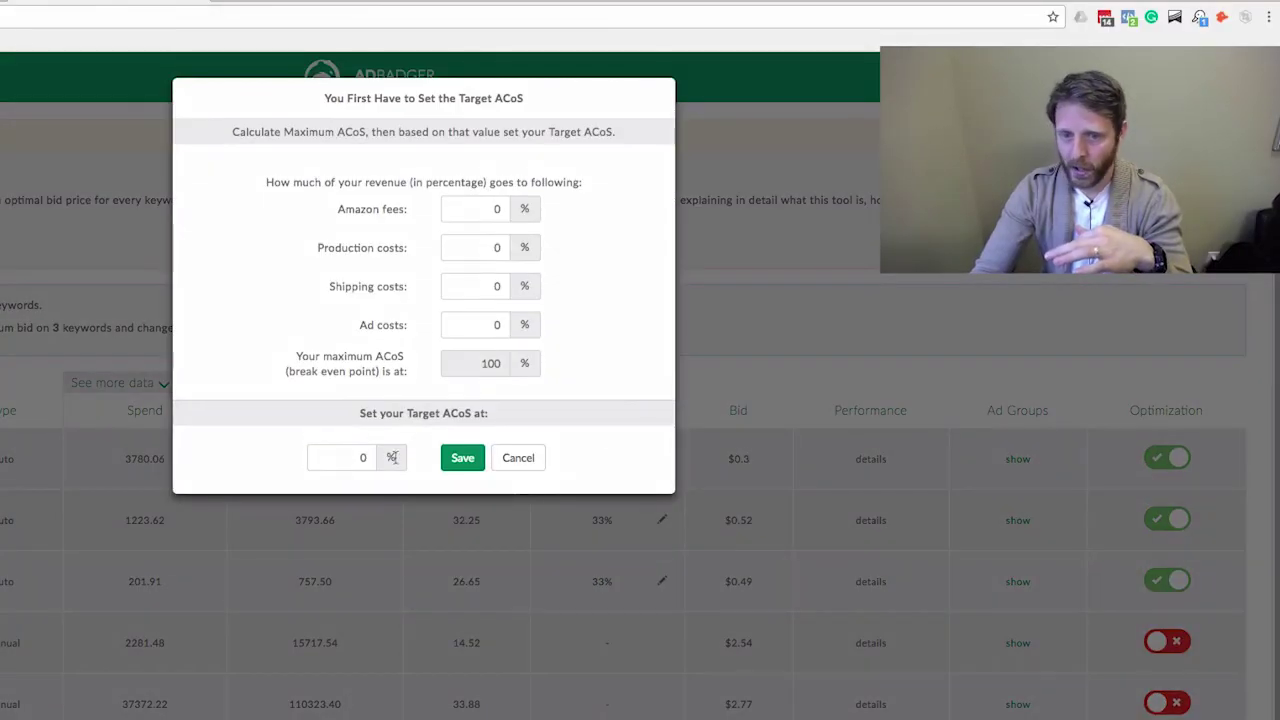
pyautogui.click(314, 459)
pyautogui.write('33')
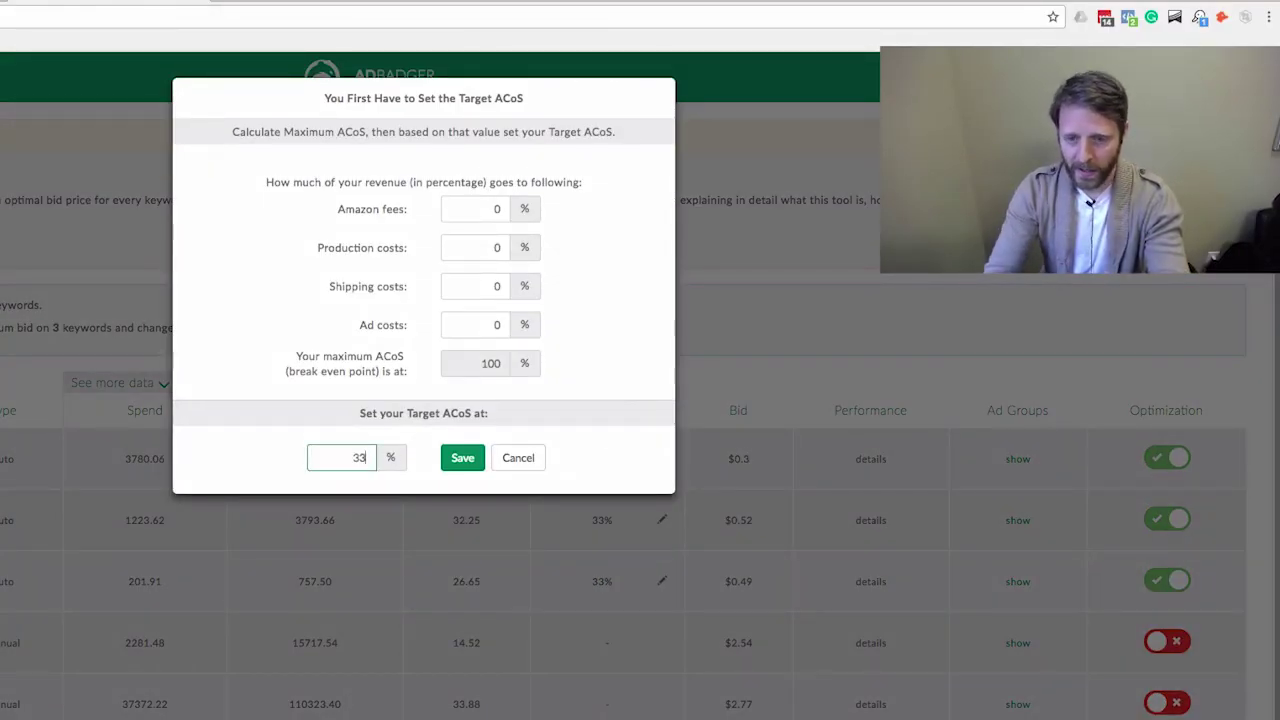
pyautogui.press('Return')
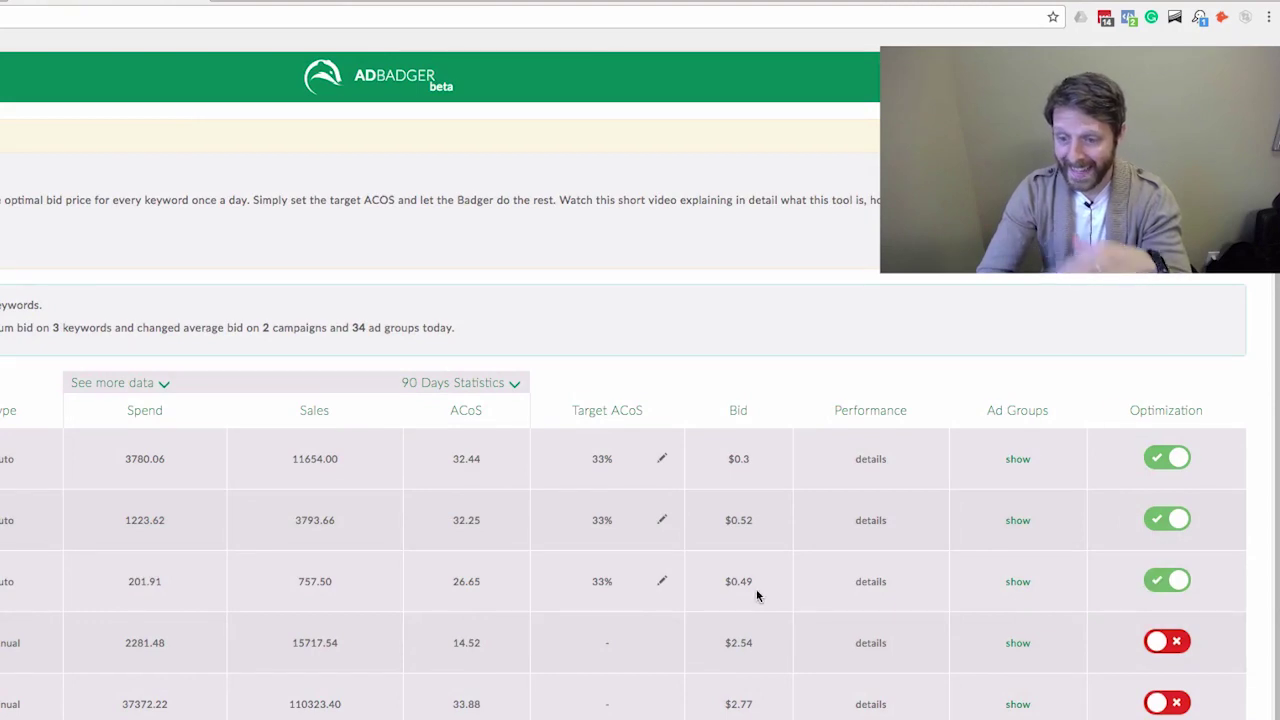